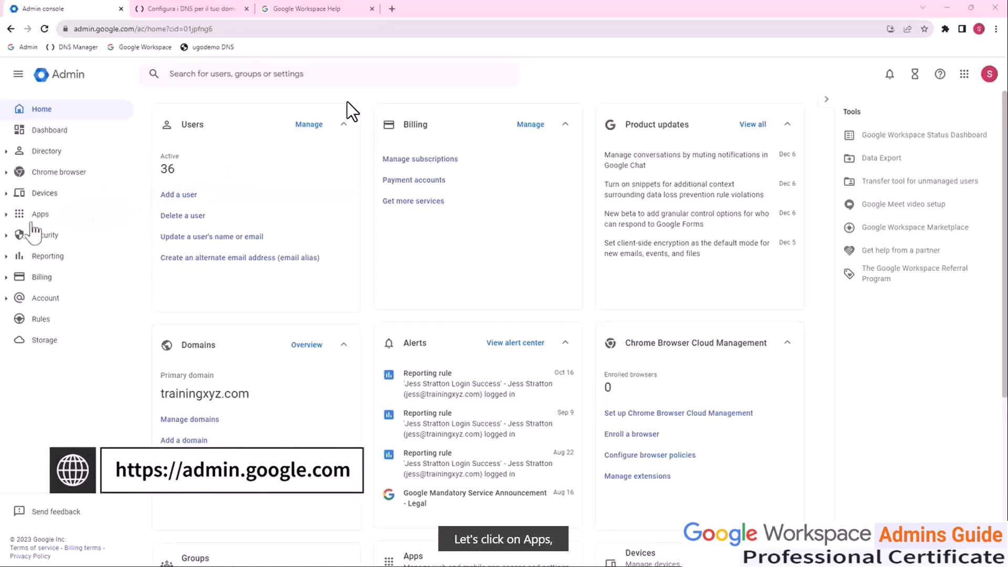
Step: Open the Authenticate email settings for Gmail under Google Workspace apps and select the domain trainingxyz.it
left_click(12, 222)
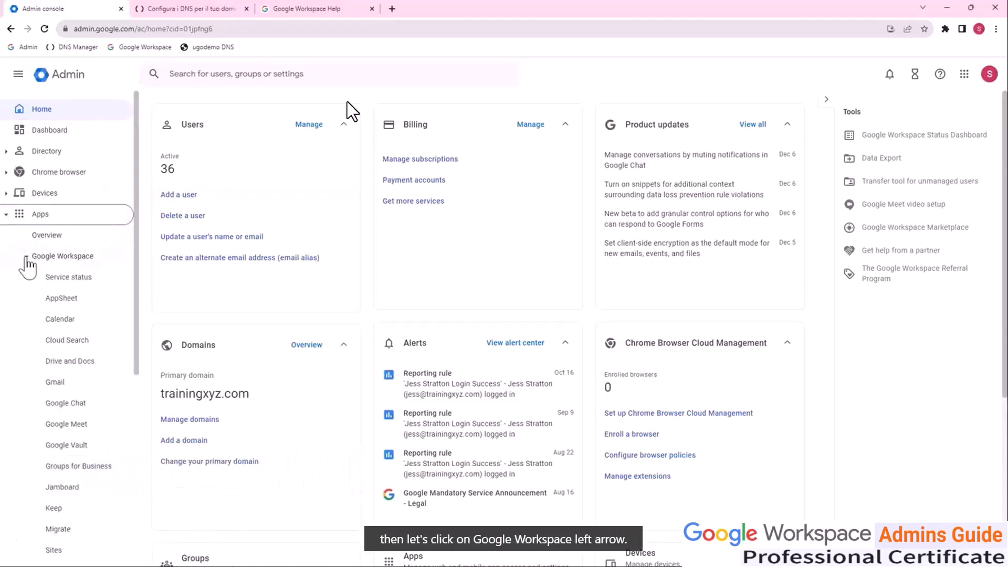
scroll(34, 271, "down", 1)
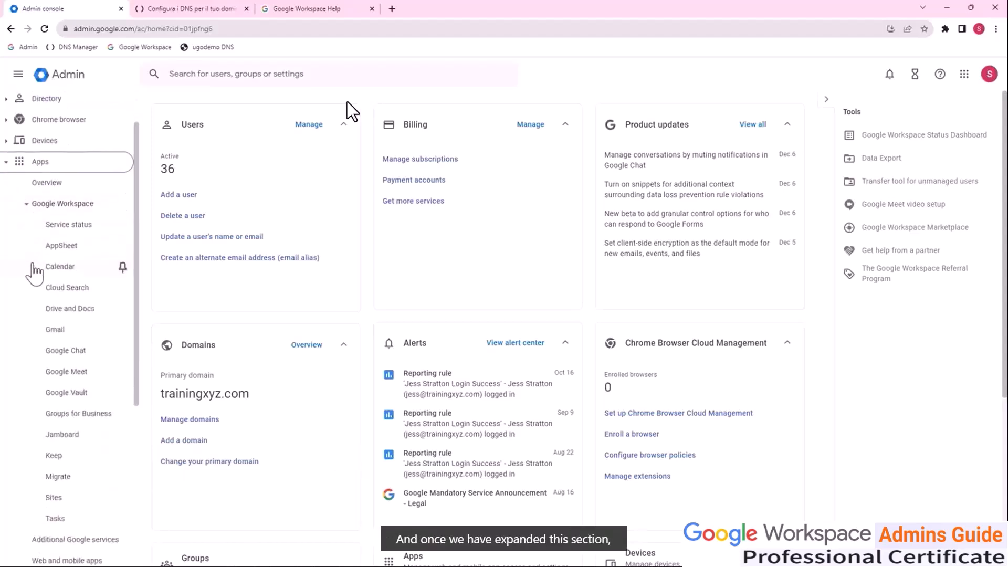
left_click(55, 330)
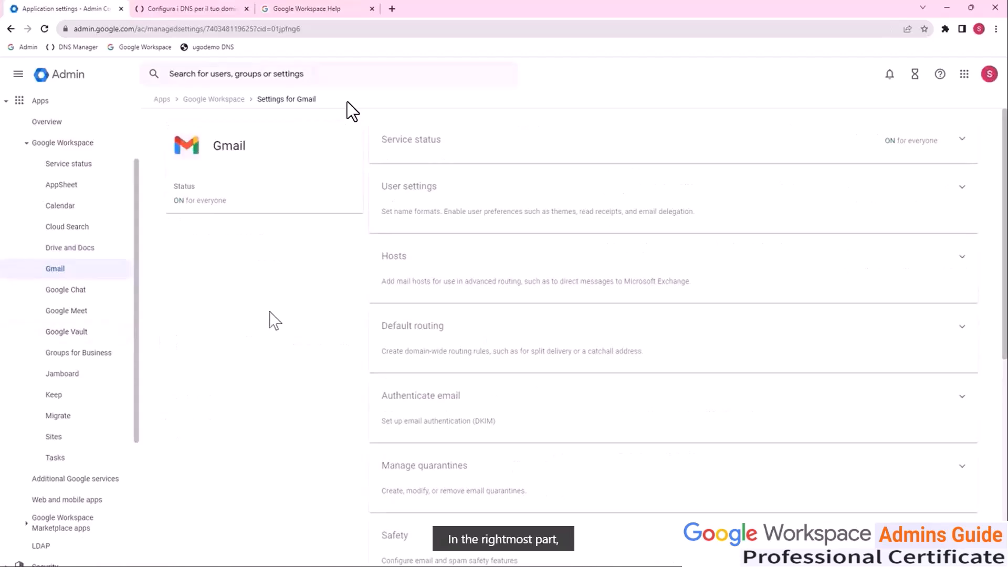
left_click(964, 404)
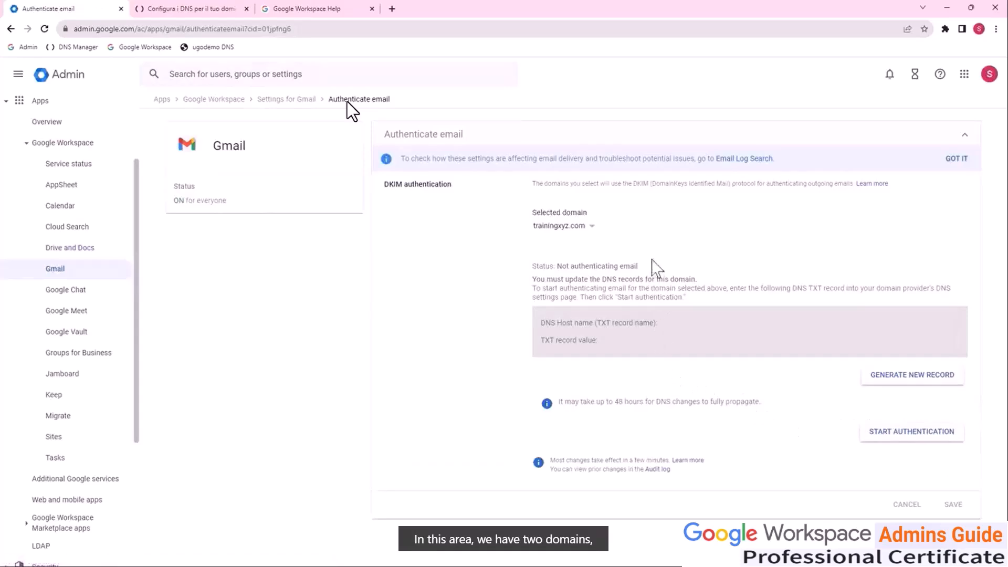
left_click(592, 227)
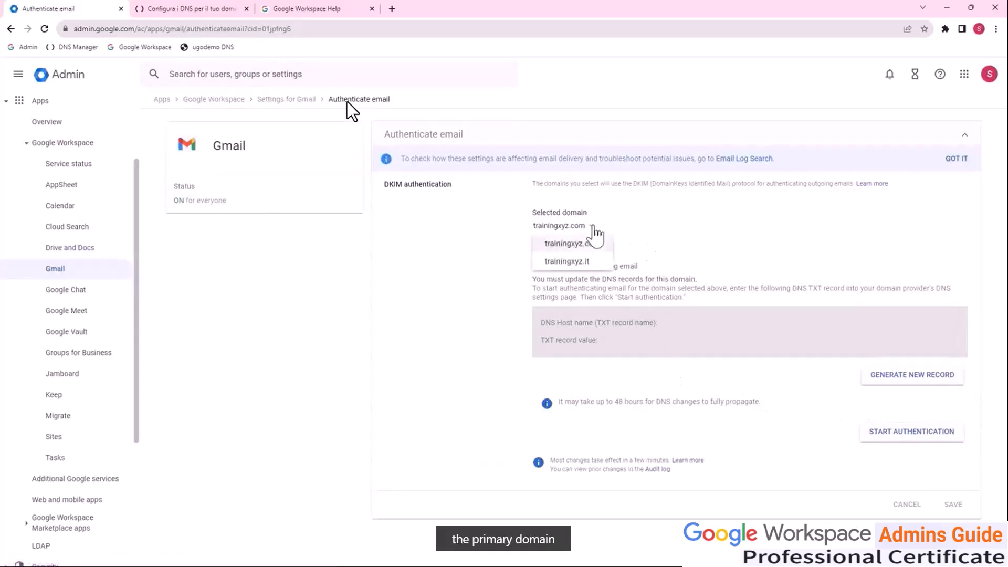
left_click(589, 262)
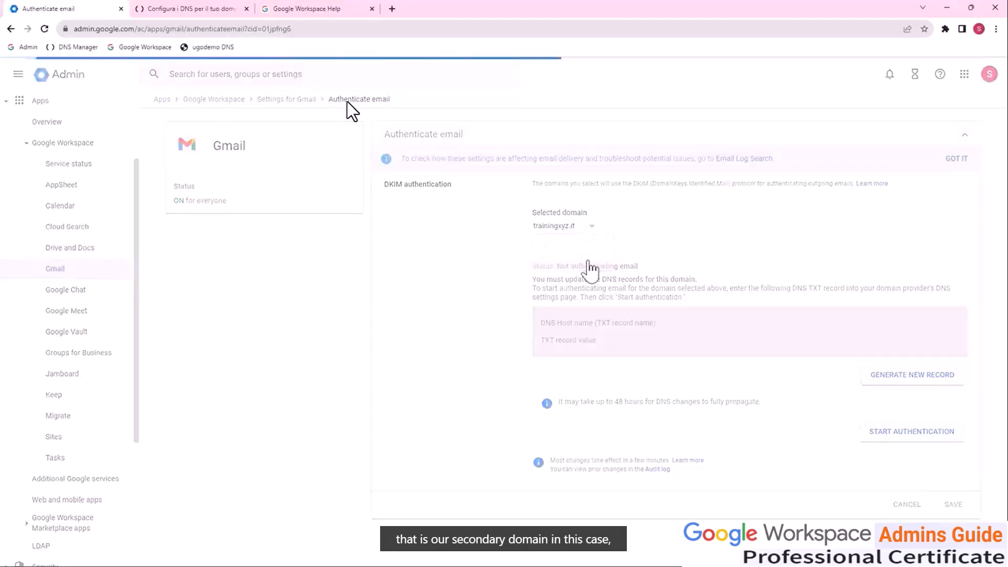
Step: Generate a new DKIM record with a 2048-bit key and the prefix selector linkedin
left_click(886, 377)
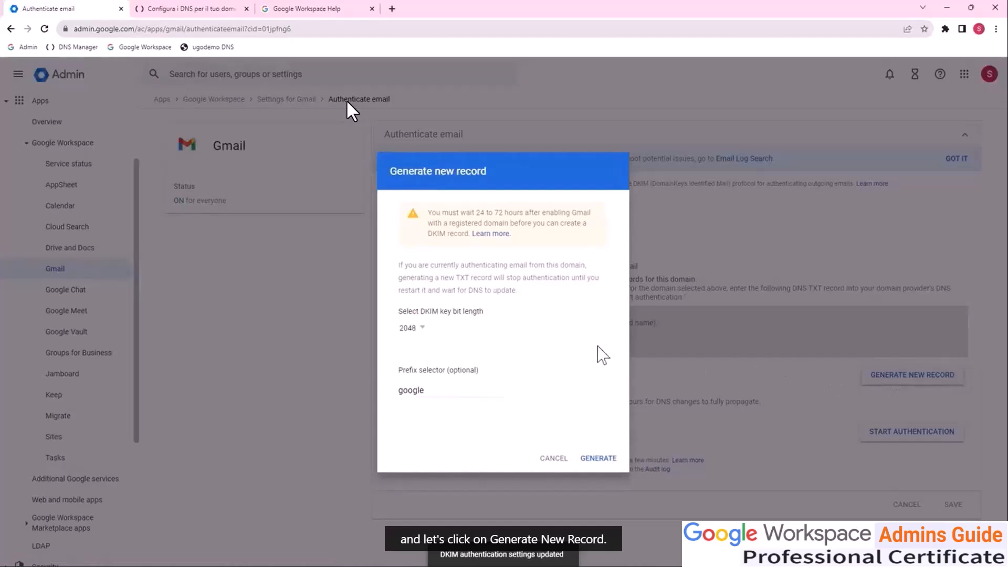
left_click(423, 329)
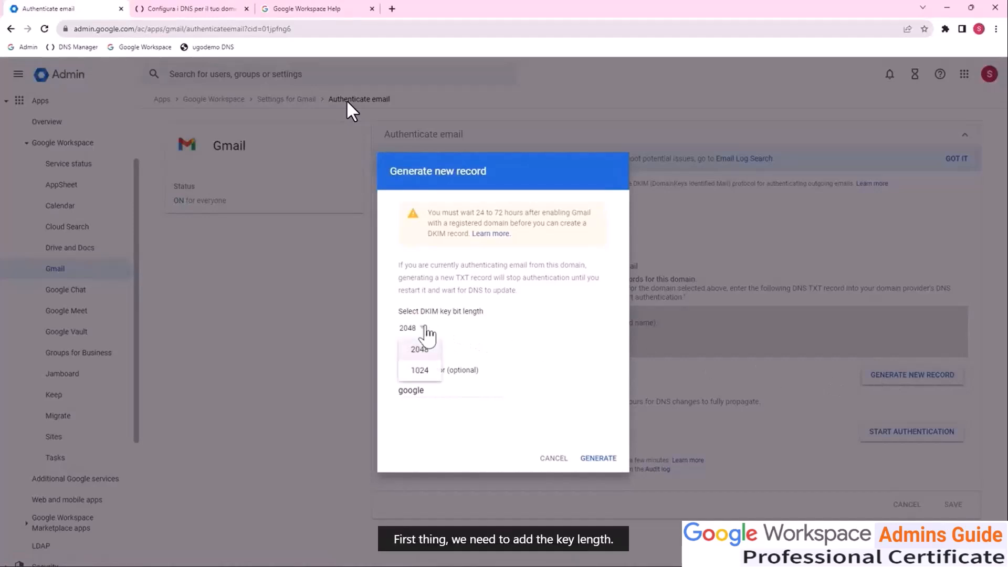
left_click(420, 349)
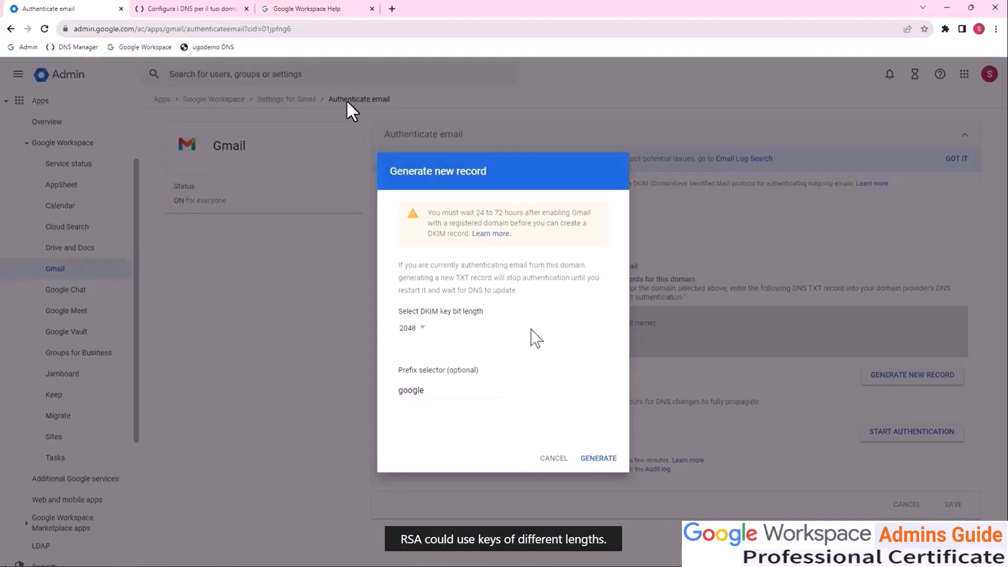
left_click(424, 329)
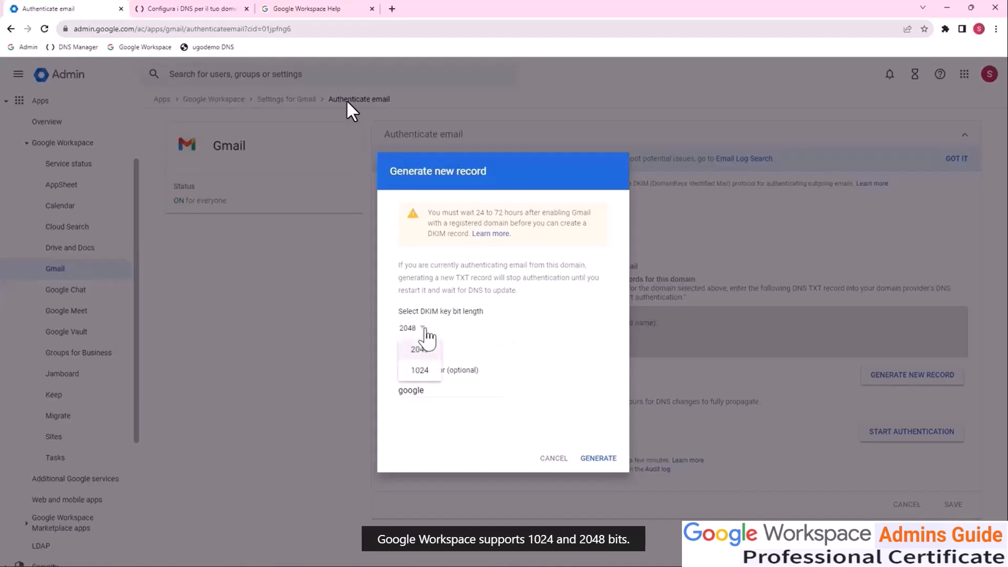
left_click(426, 332)
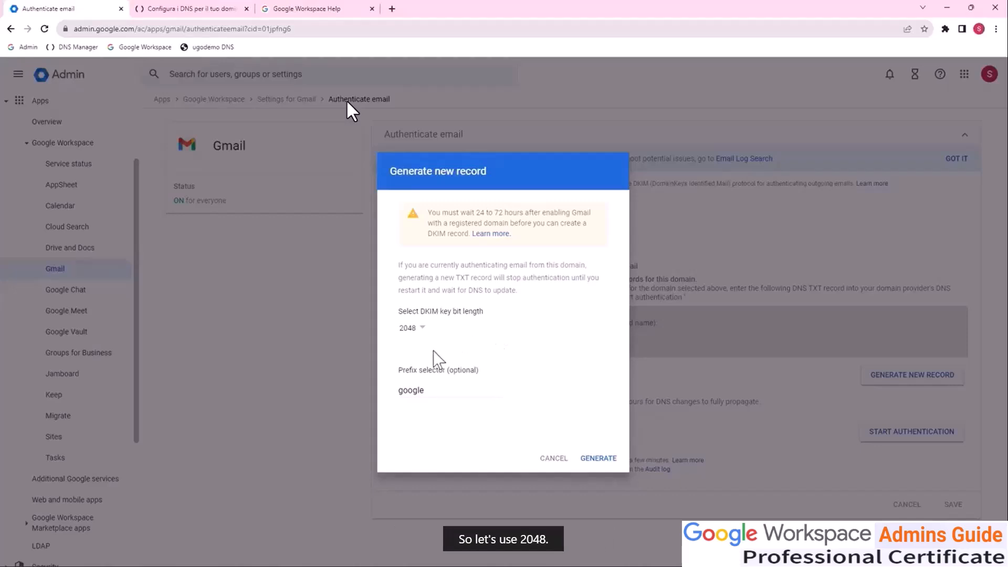
left_click(429, 389)
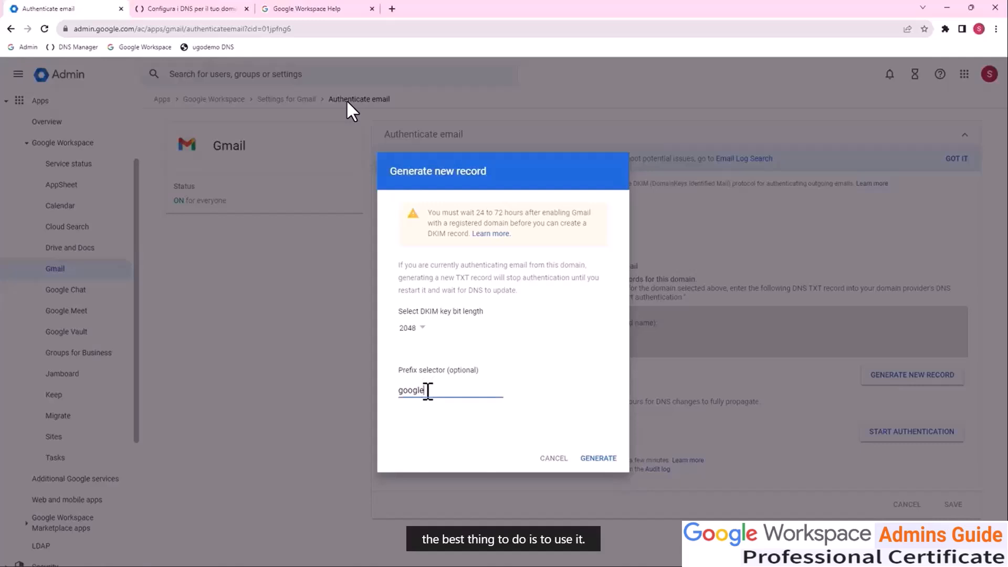
left_click_drag(428, 391, 379, 390)
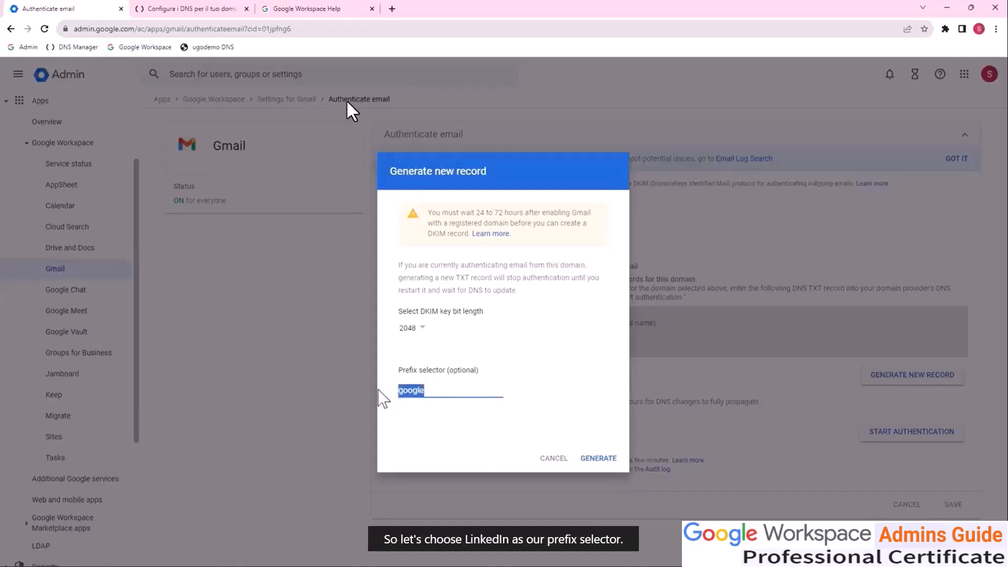
type("linkedin")
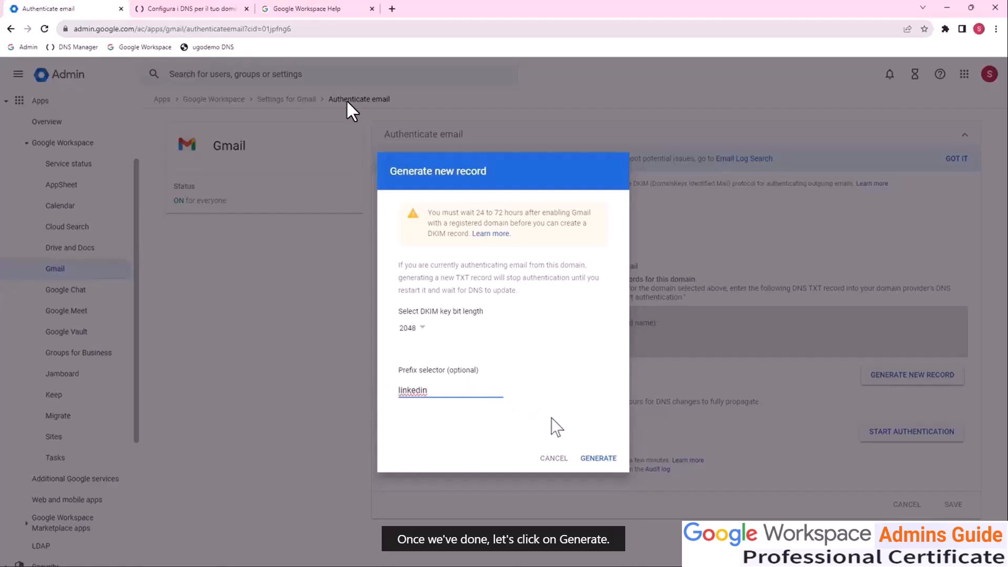
left_click(598, 459)
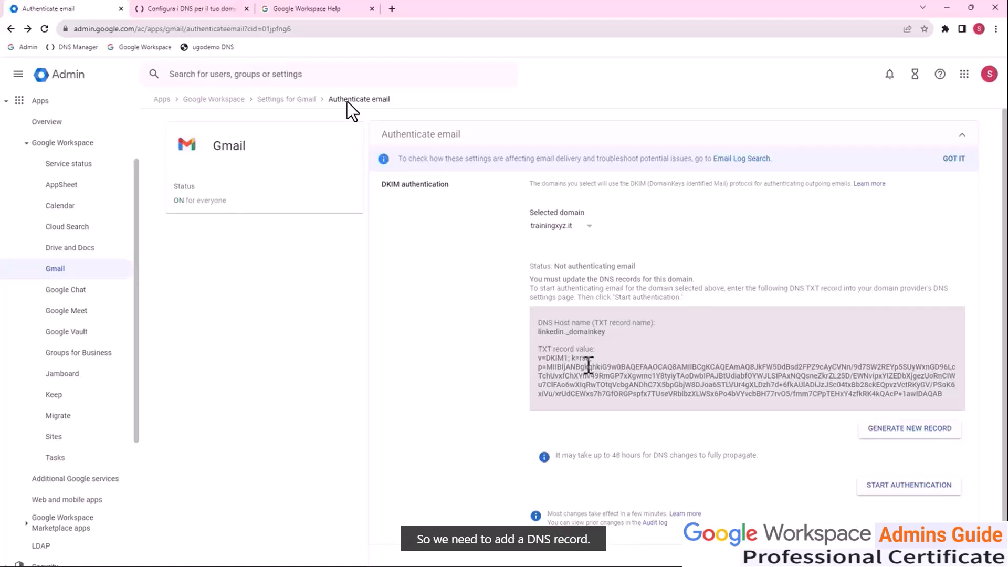
Step: Switch to the register.it DNS manager and add a new record of type TXT for trainingxyz.it
left_click(195, 9)
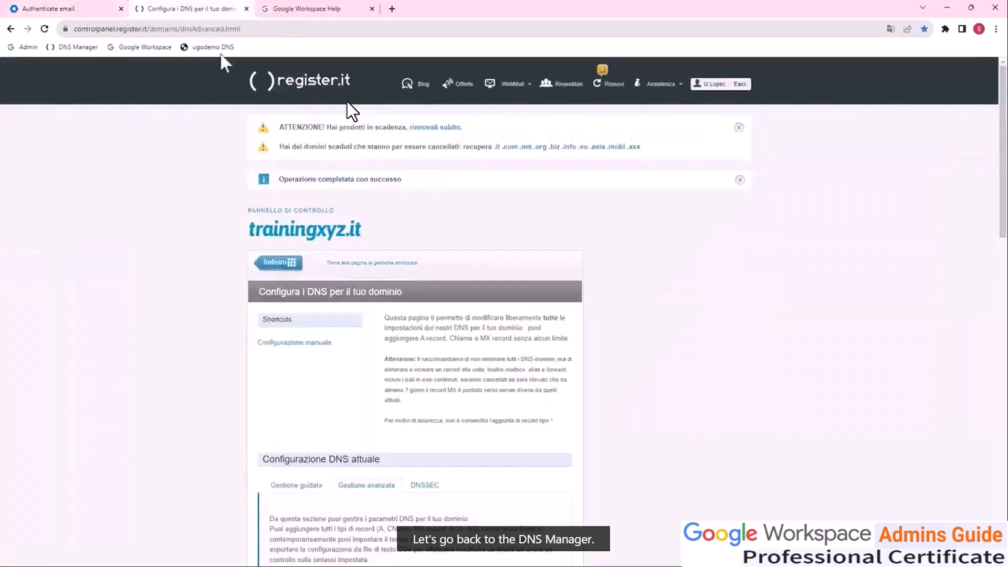
scroll(353, 299, "down", 15)
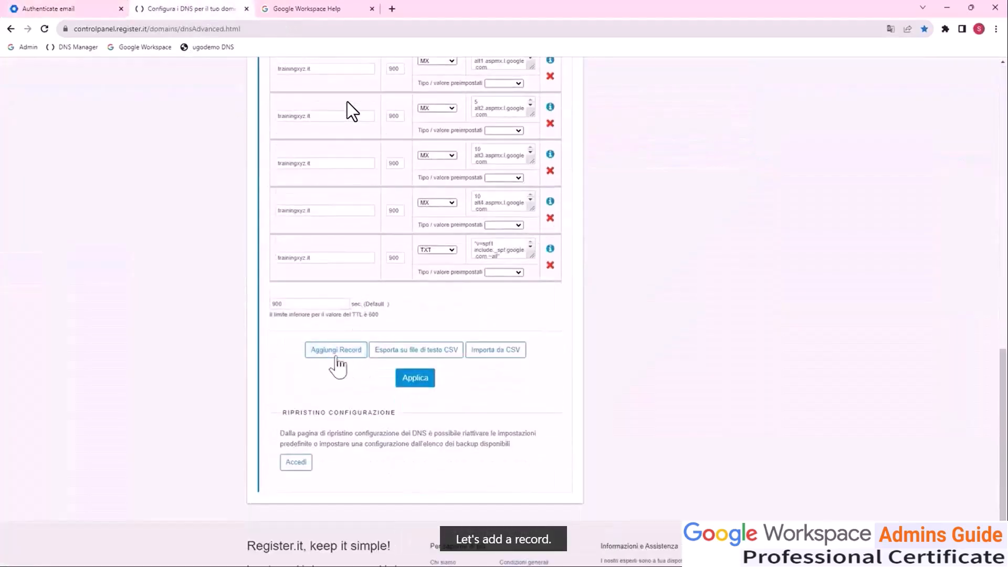
left_click(336, 358)
left_click(440, 301)
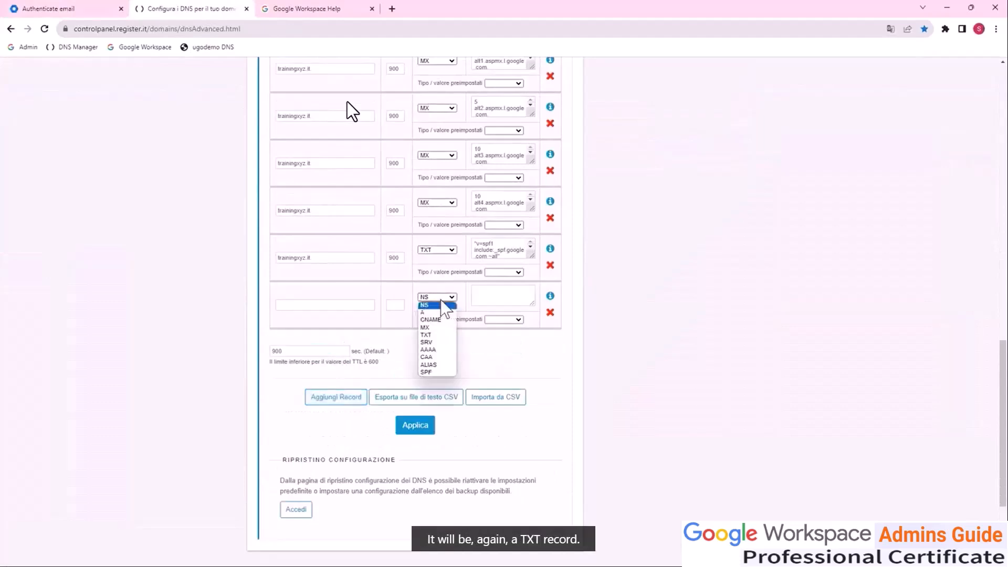
left_click(436, 335)
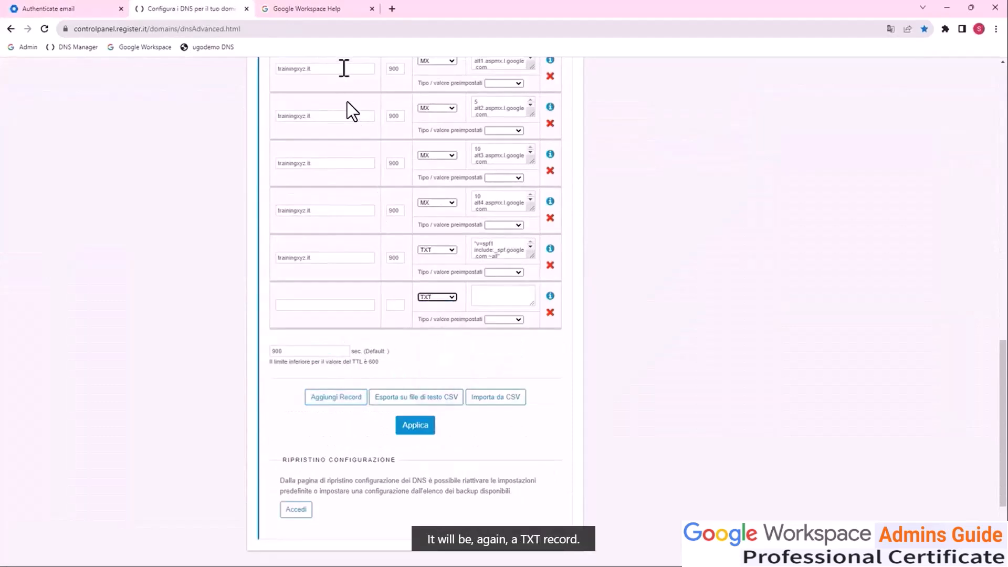
Step: Copy the DNS host name linkedin._domainkey from the DKIM settings into the new TXT record's name
left_click(109, 7)
left_click(199, 8)
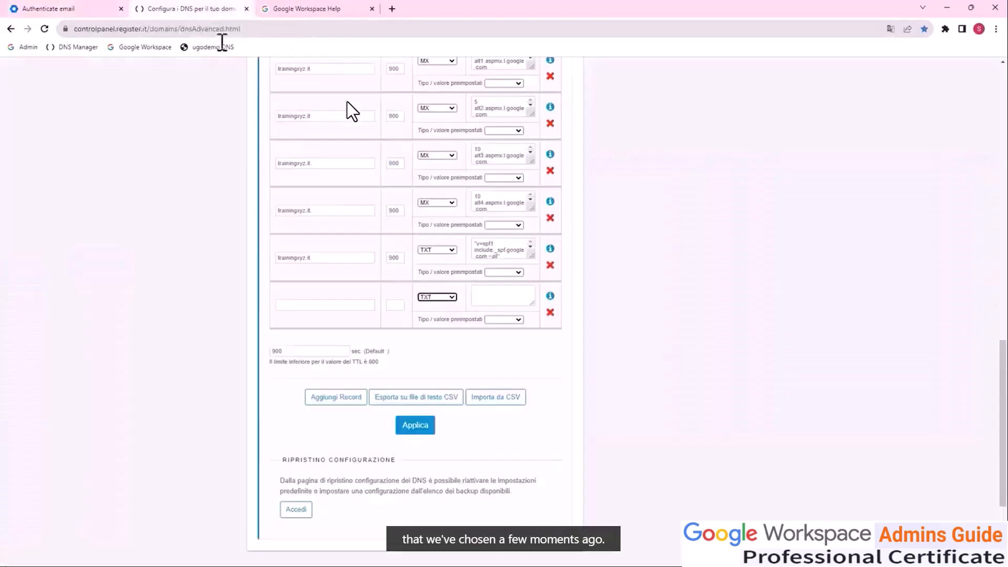
left_click(311, 304)
type("google._domainkey")
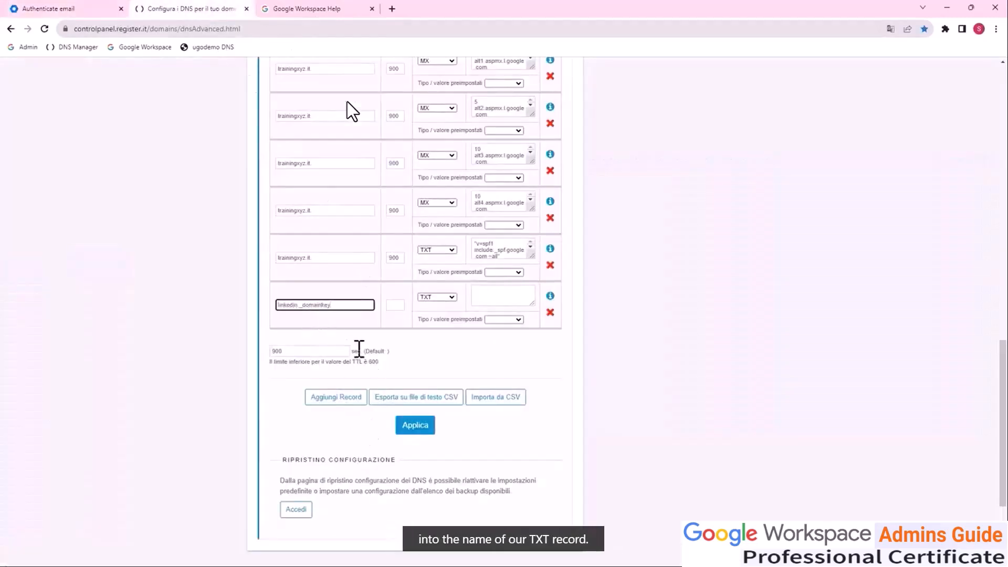
scroll(353, 210, "up", 5)
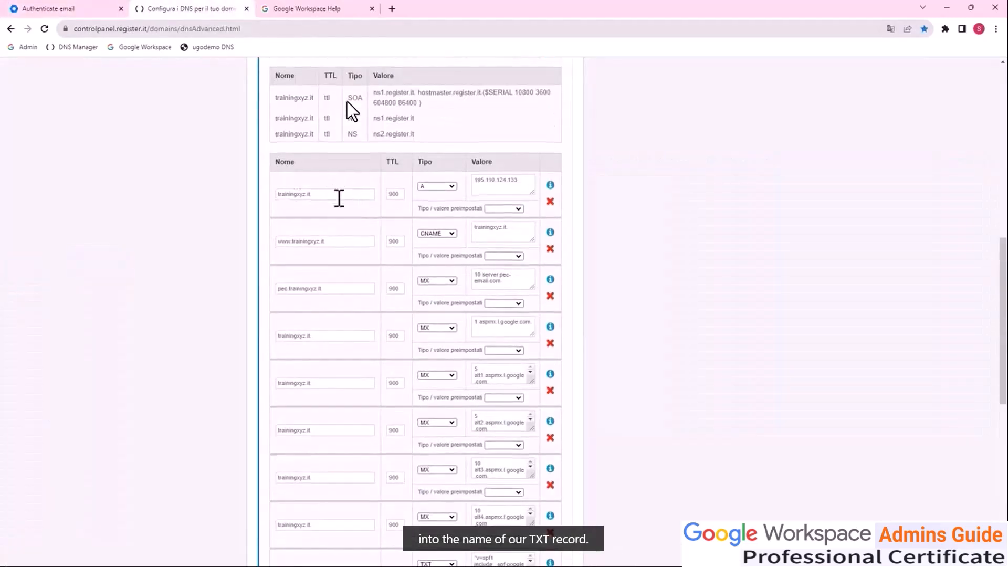
scroll(346, 220, "down", 6)
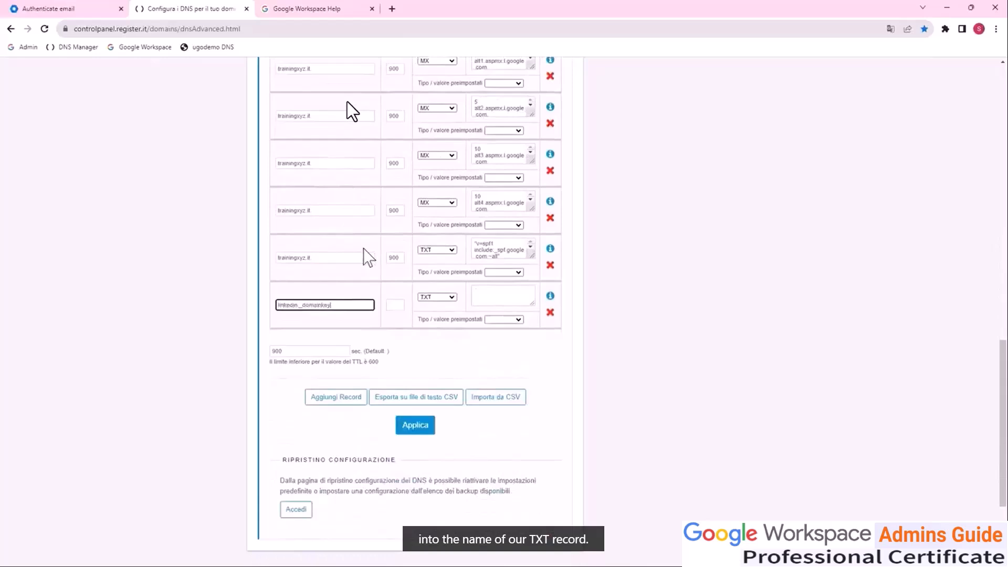
Step: Copy the full DKIM TXT record value from the Admin console into the new TXT record's value at register.it
left_click(77, 11)
left_click(540, 359)
left_click_drag(540, 359, 956, 394)
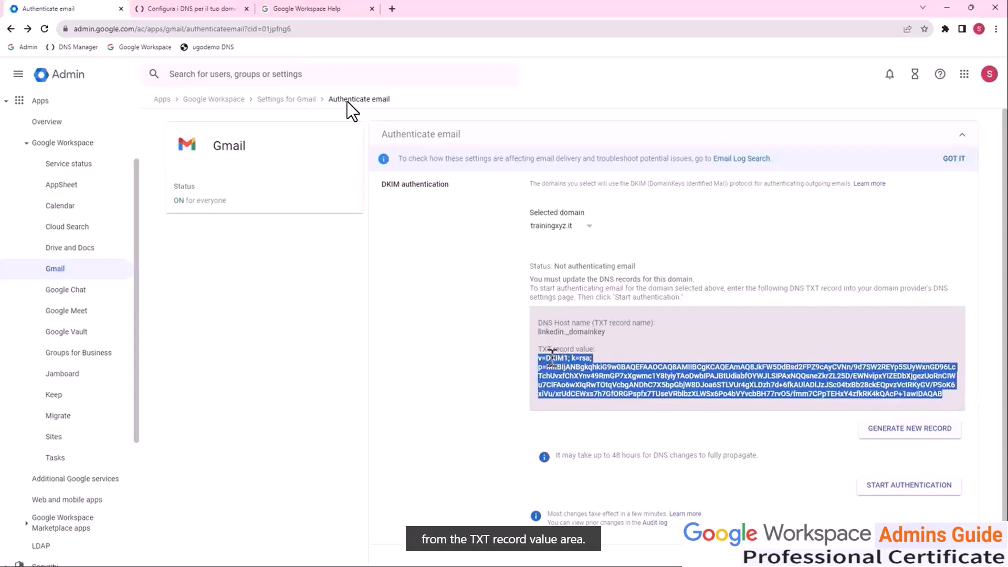
left_click(199, 10)
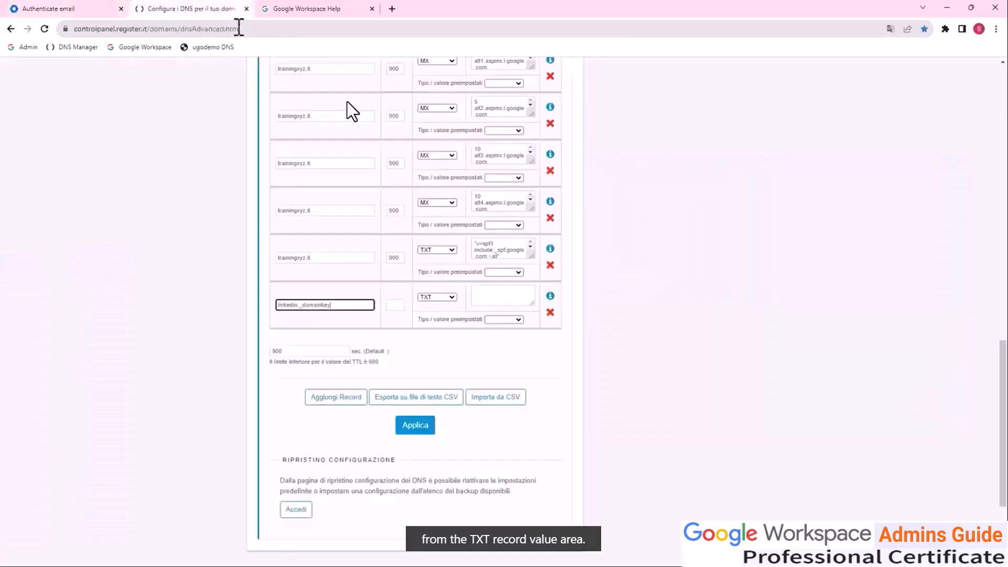
left_click(496, 295)
key("ctrl+v")
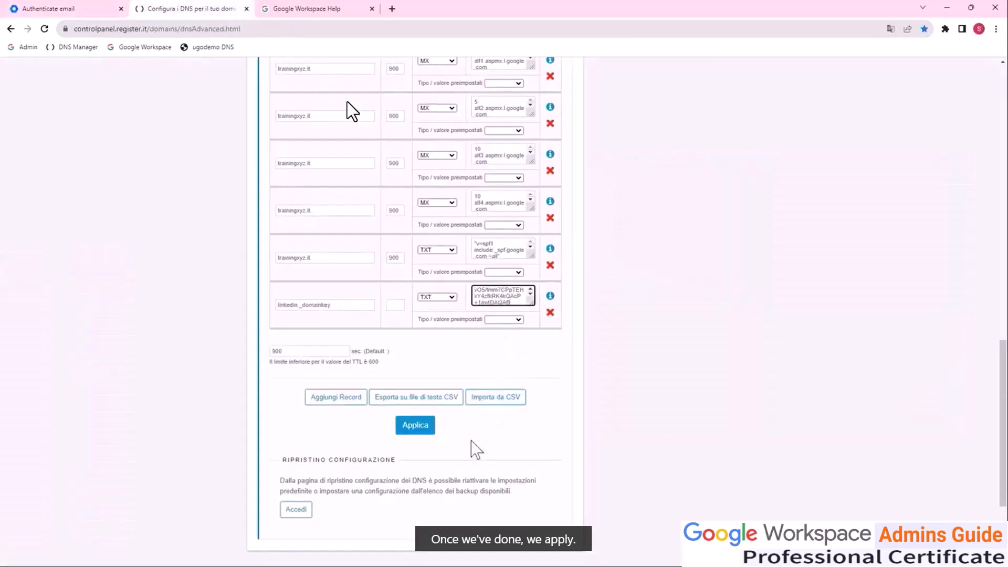
Step: Apply and confirm the DNS changes, and check the new record in the list
left_click(412, 428)
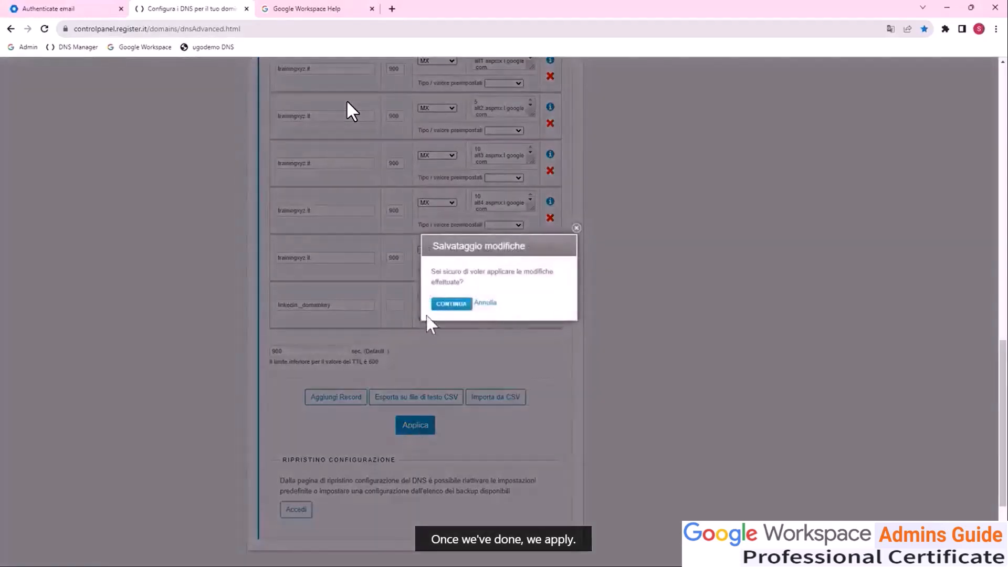
left_click(450, 304)
scroll(435, 302, "down", 15)
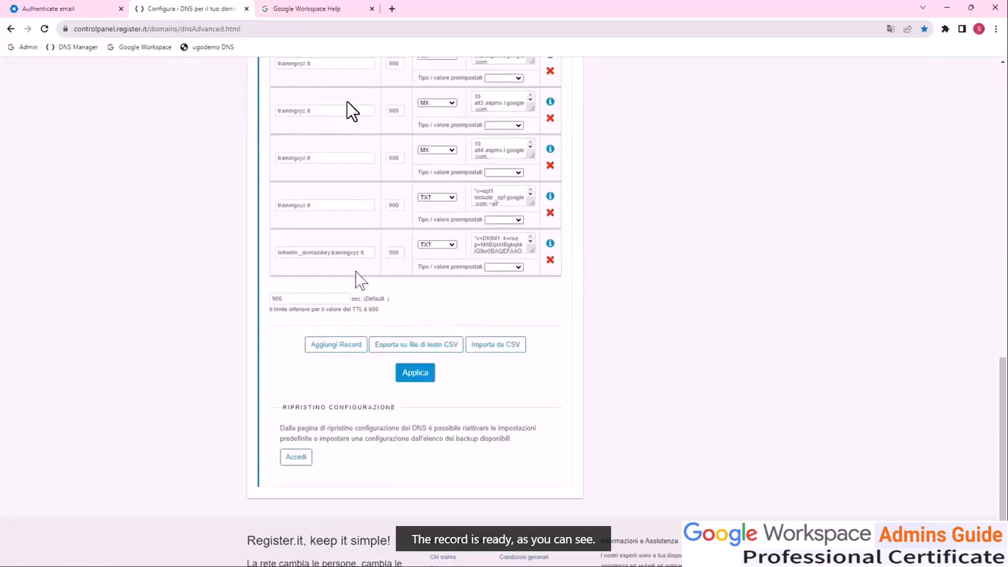
Step: Return to the Admin console, start DKIM authentication for trainingxyz.it, retry it once, and highlight the DNS propagation note
left_click(84, 14)
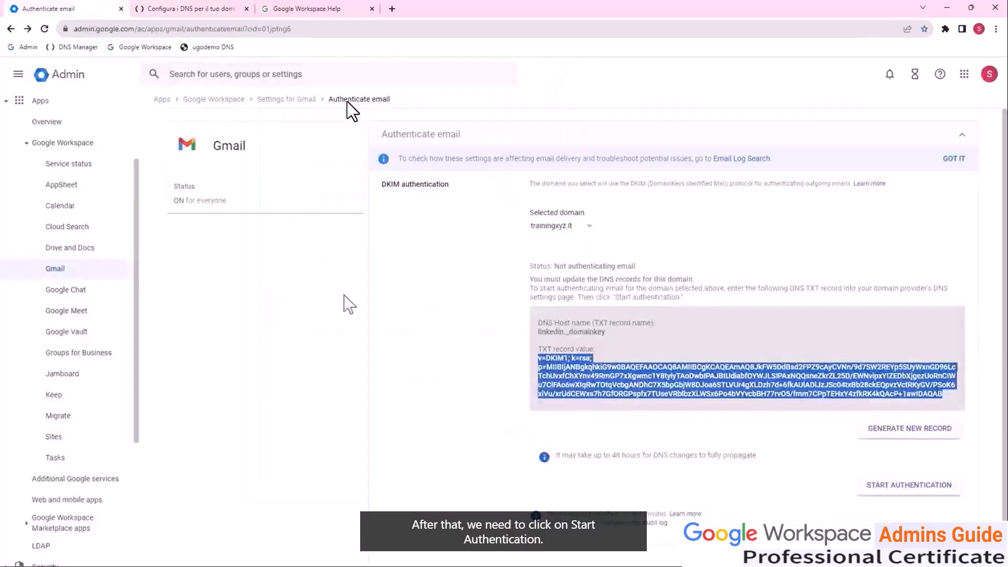
left_click(887, 489)
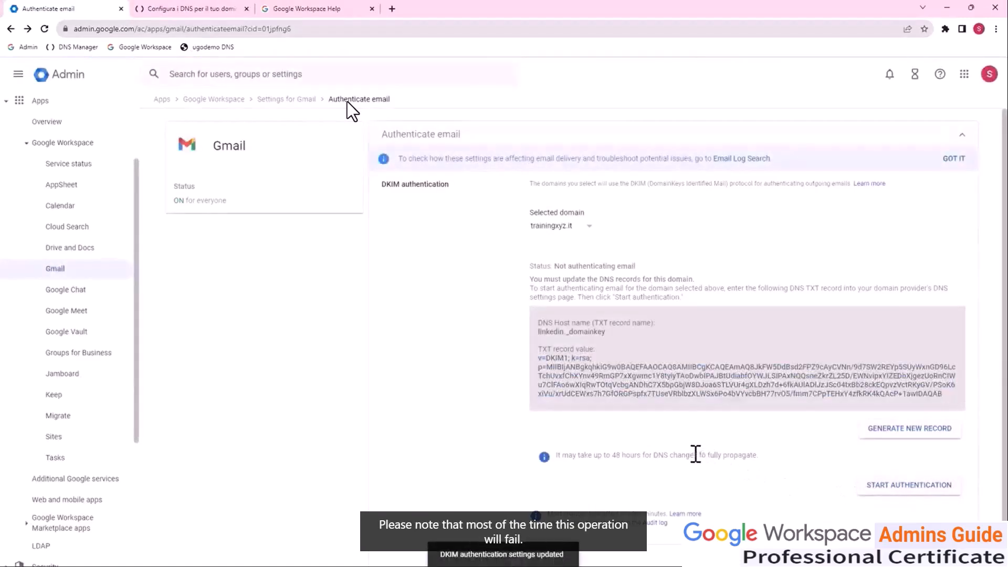
scroll(669, 447, "down", 1)
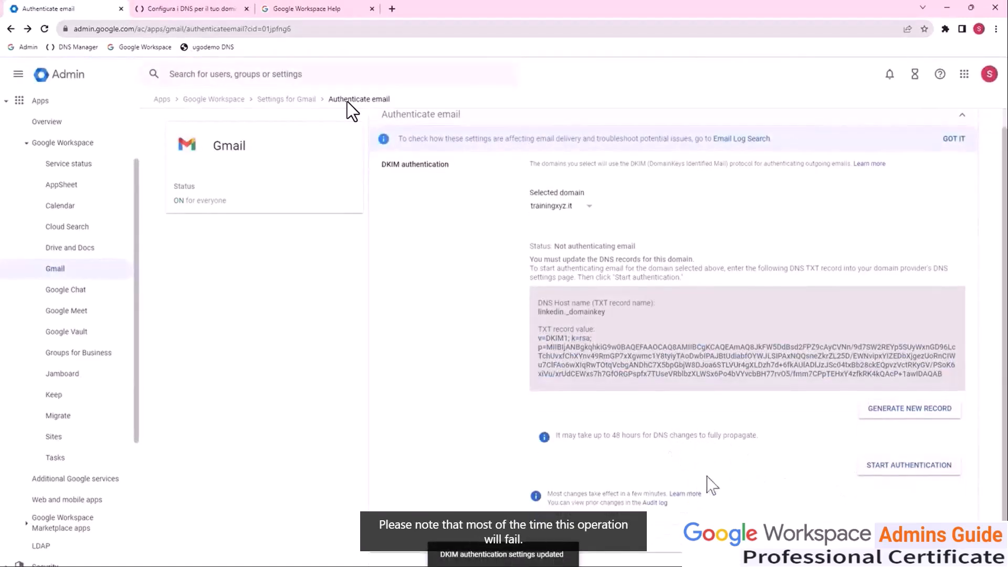
left_click(913, 470)
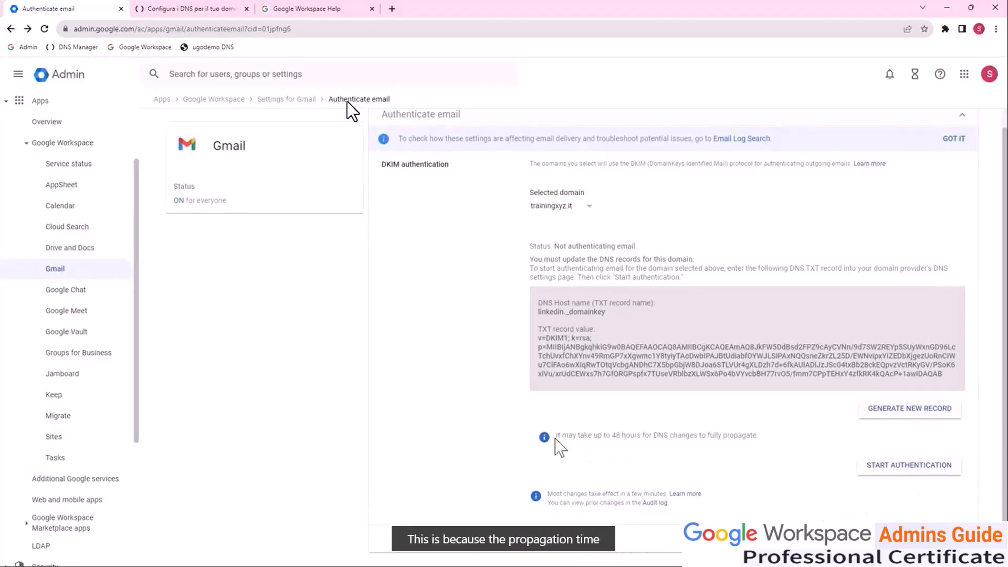
left_click_drag(556, 436, 758, 435)
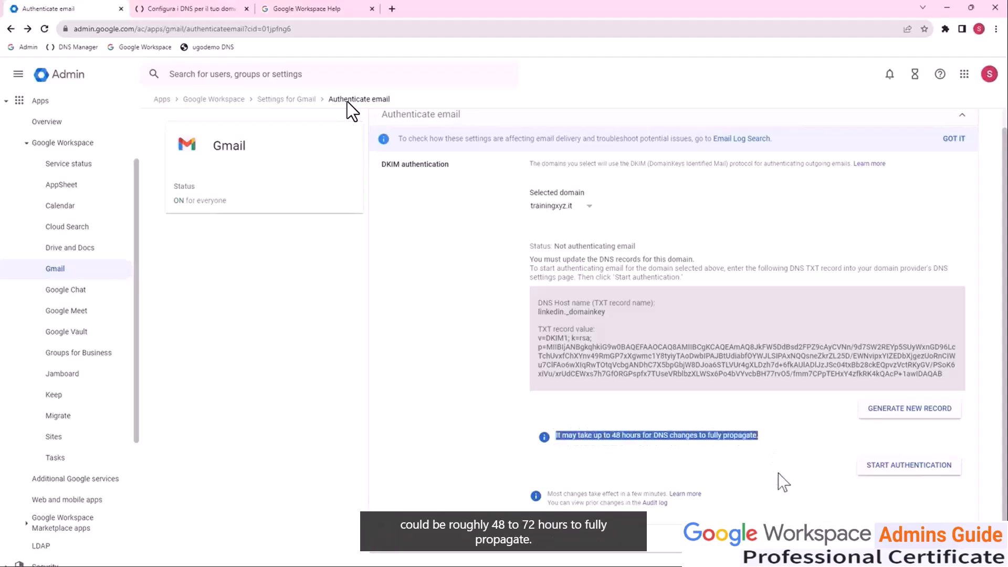